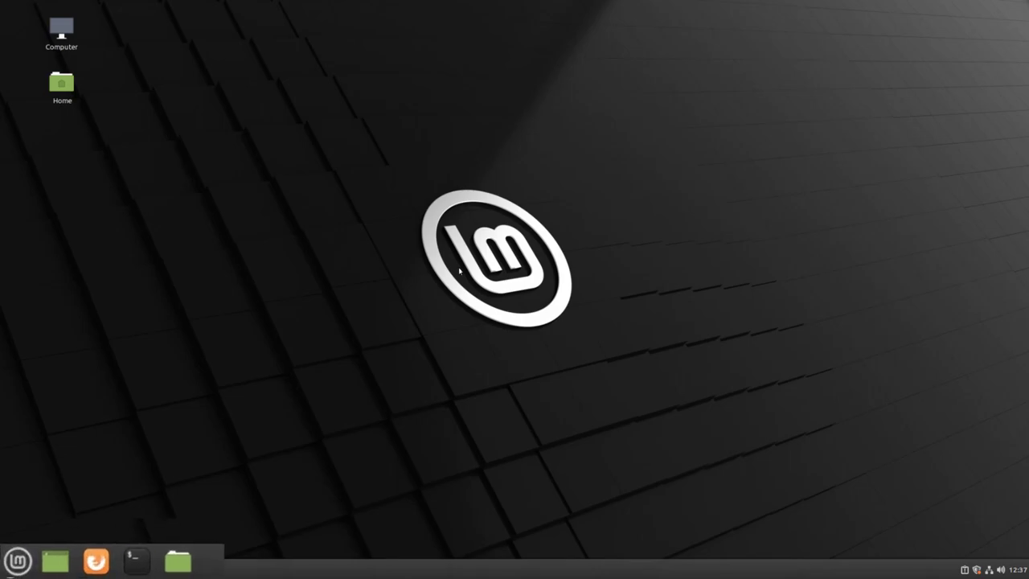
# Launch LibreOffice Writer from the Office category of the Cinnamon menu
pyautogui.click(18, 561)
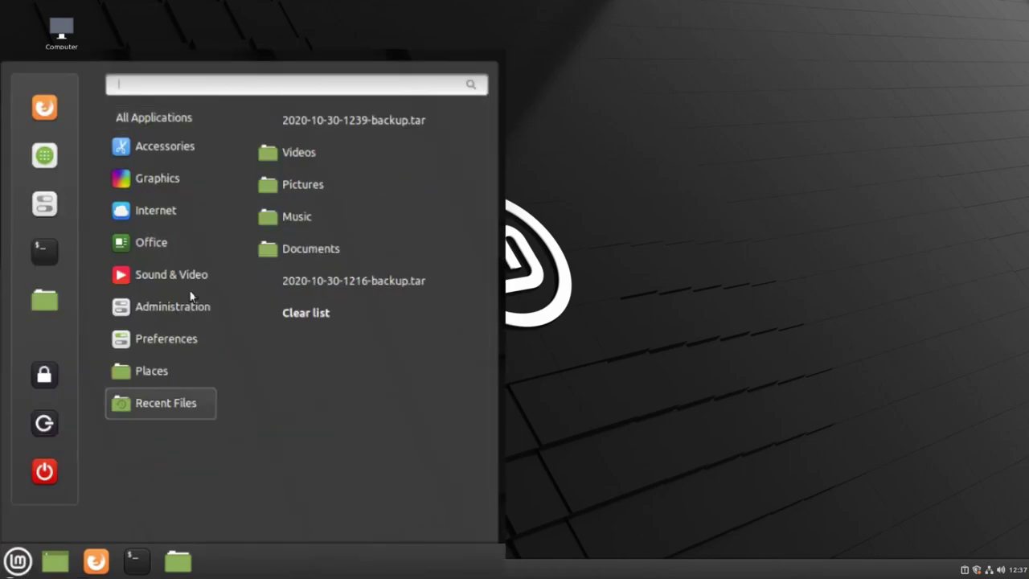
pyautogui.moveTo(188, 229)
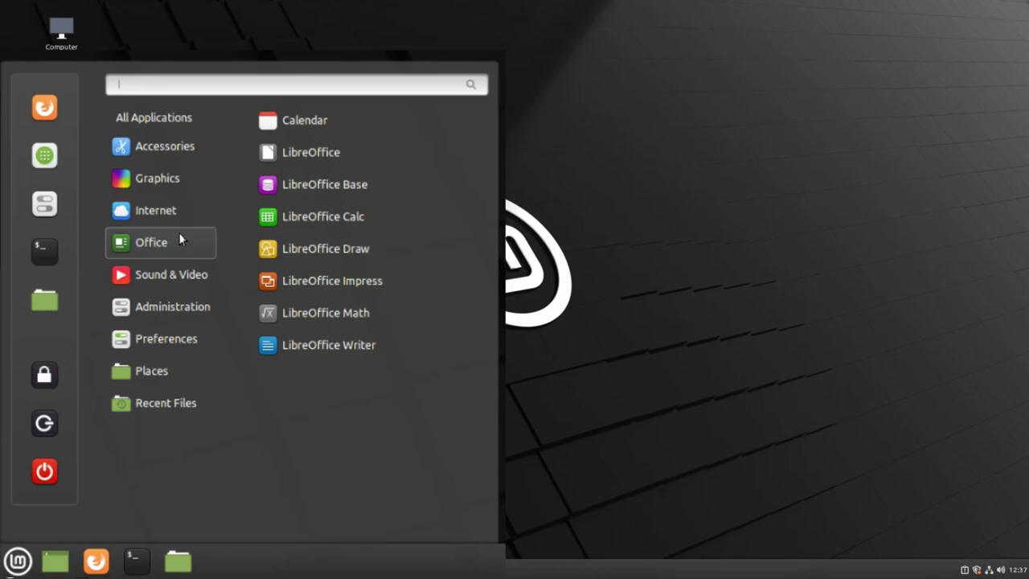
pyautogui.click(332, 346)
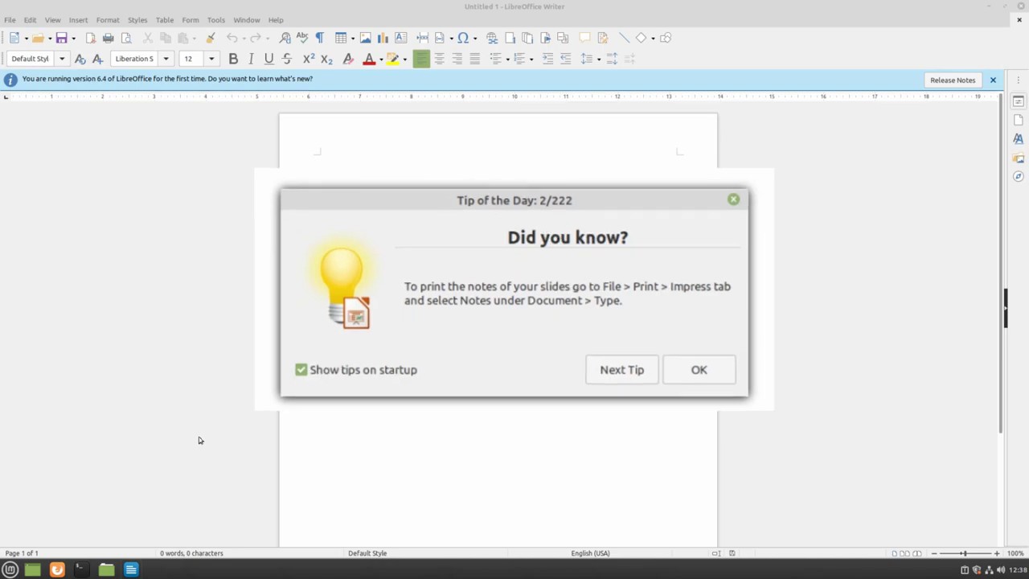
# Dismiss the Tip of the Day dialog with OK
pyautogui.click(621, 340)
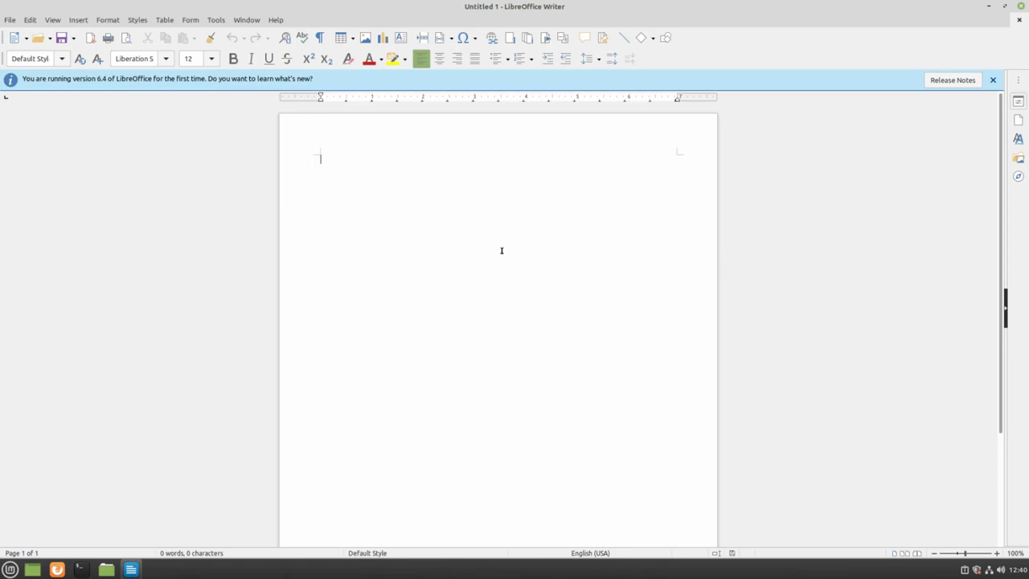
# Type 'This is a test document demonstrating how to use LibreOffice Writer.', correcting the typo
pyautogui.write('This is a test document ')
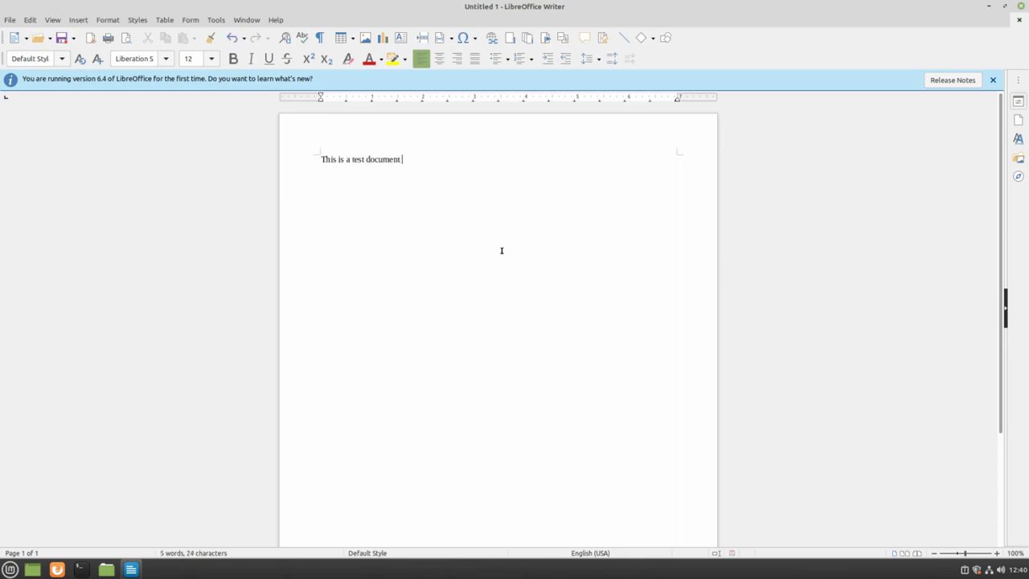
pyautogui.write('demonstrating how to use Libre')
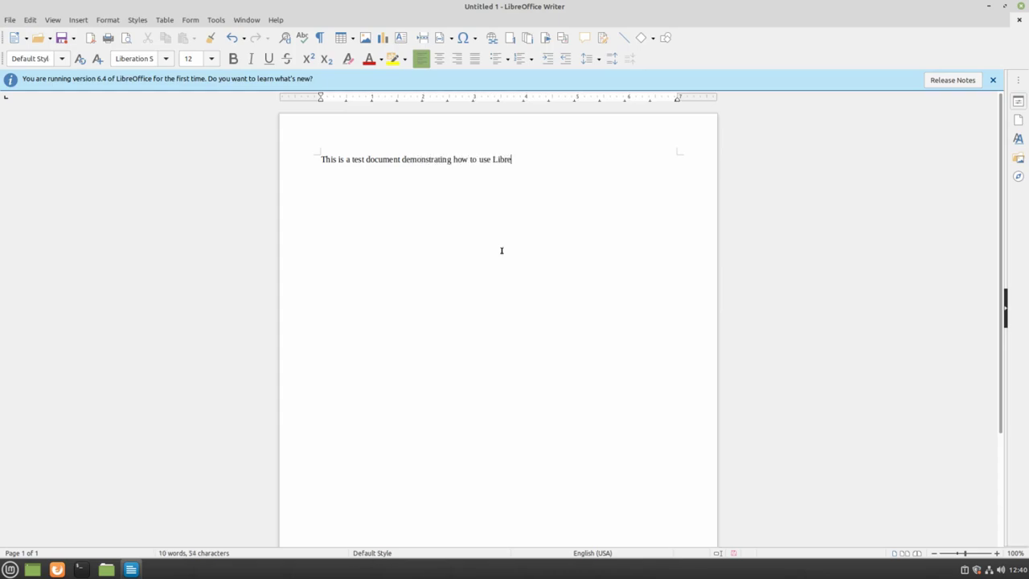
pyautogui.write('Office Writer.')
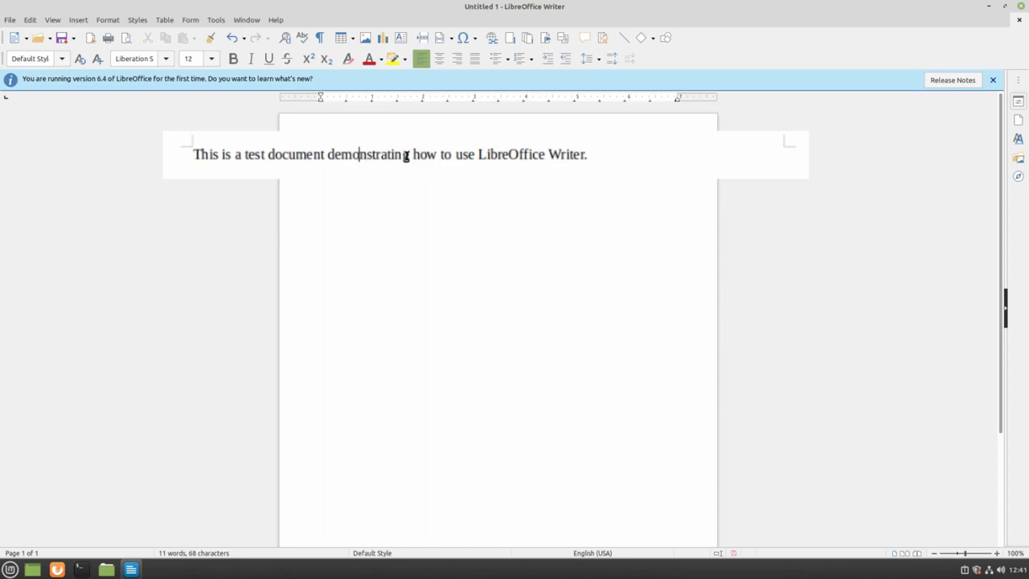
# Make the word 'how' bold, italic and underlined
pyautogui.moveTo(412, 155); pyautogui.dragTo(437, 155)
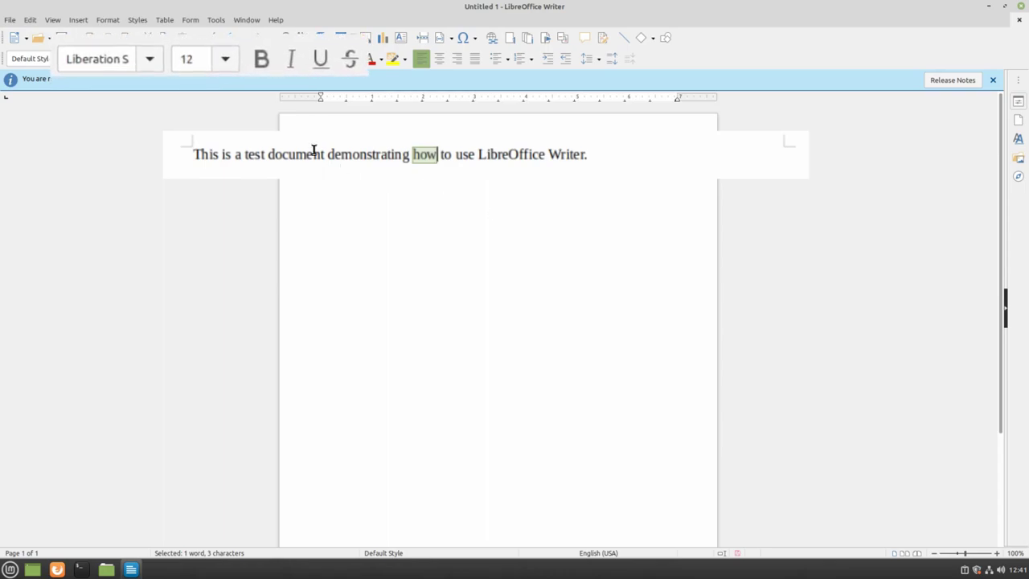
pyautogui.click(262, 63)
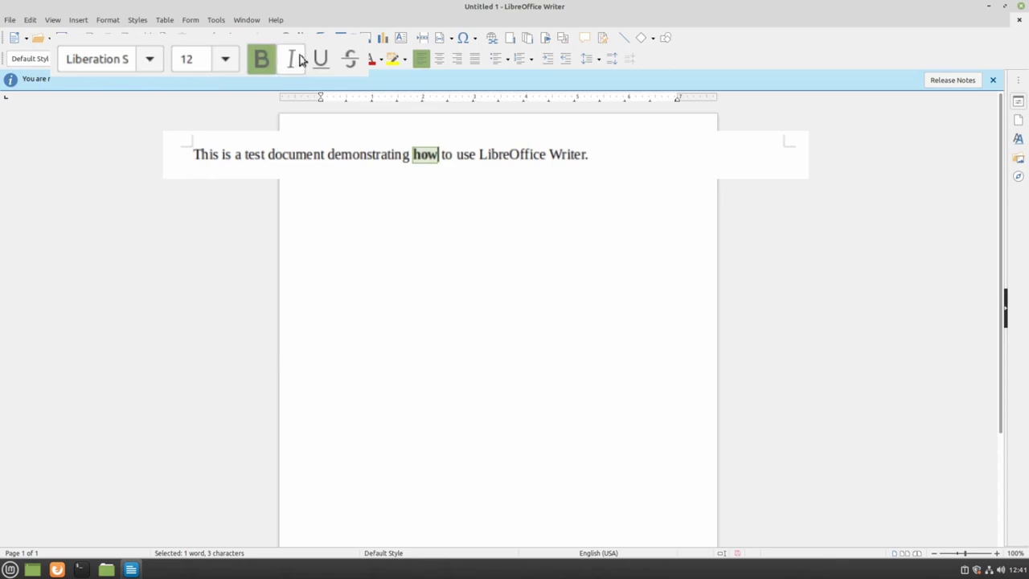
pyautogui.click(292, 61)
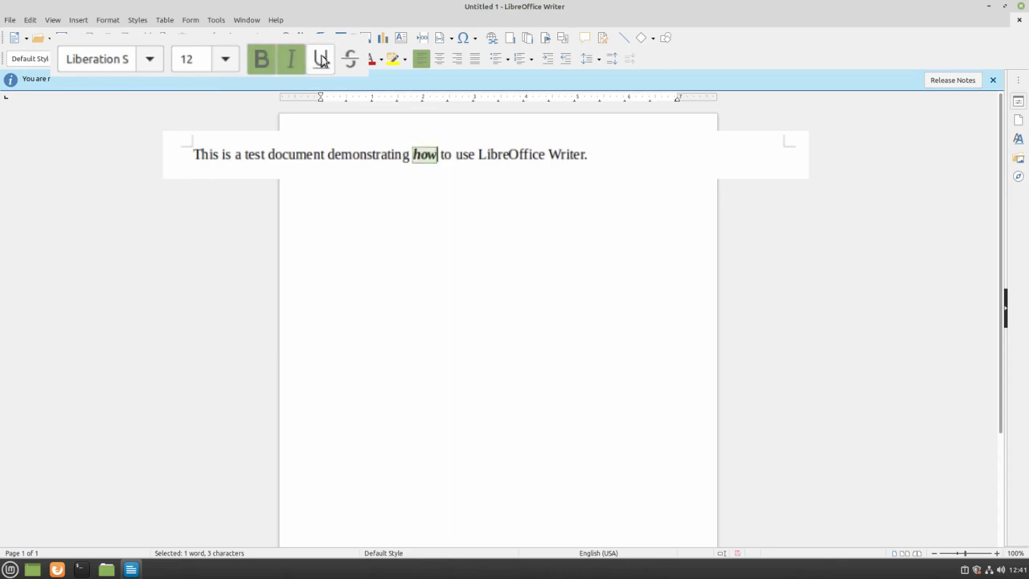
pyautogui.click(320, 61)
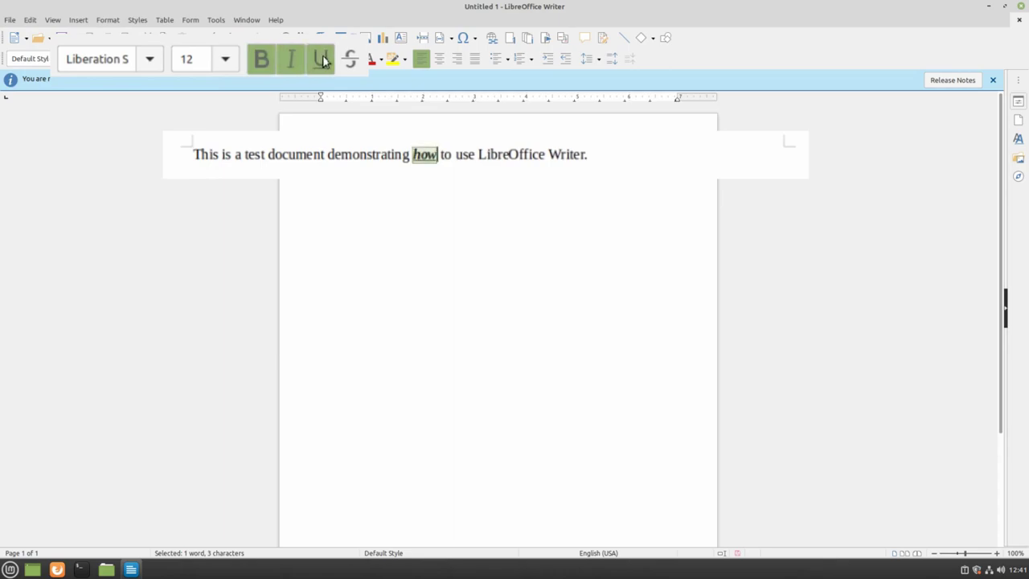
pyautogui.click(251, 153)
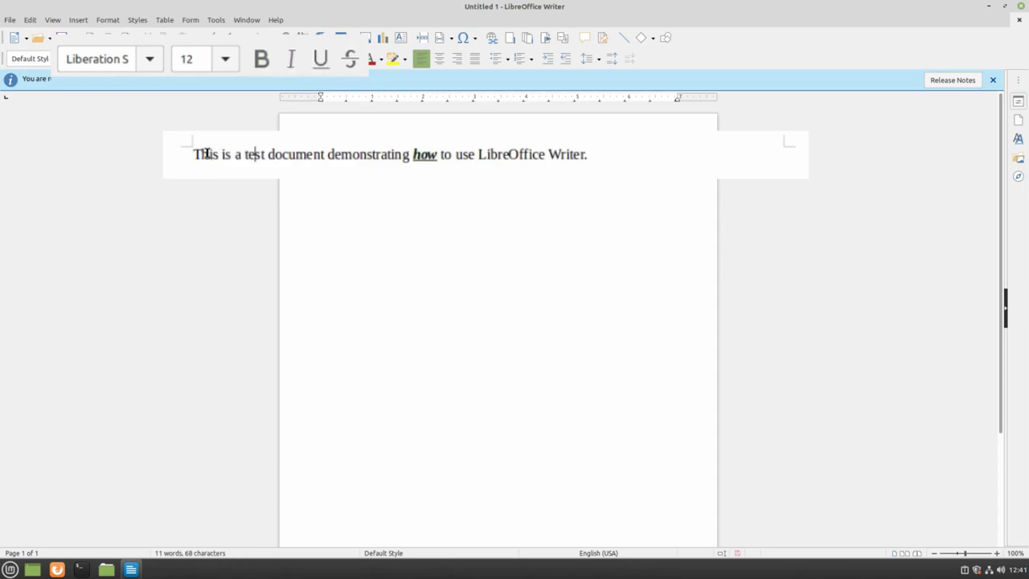
# Apply the MathJax_Typewriter font to the entire sentence
pyautogui.moveTo(194, 154); pyautogui.dragTo(595, 153)
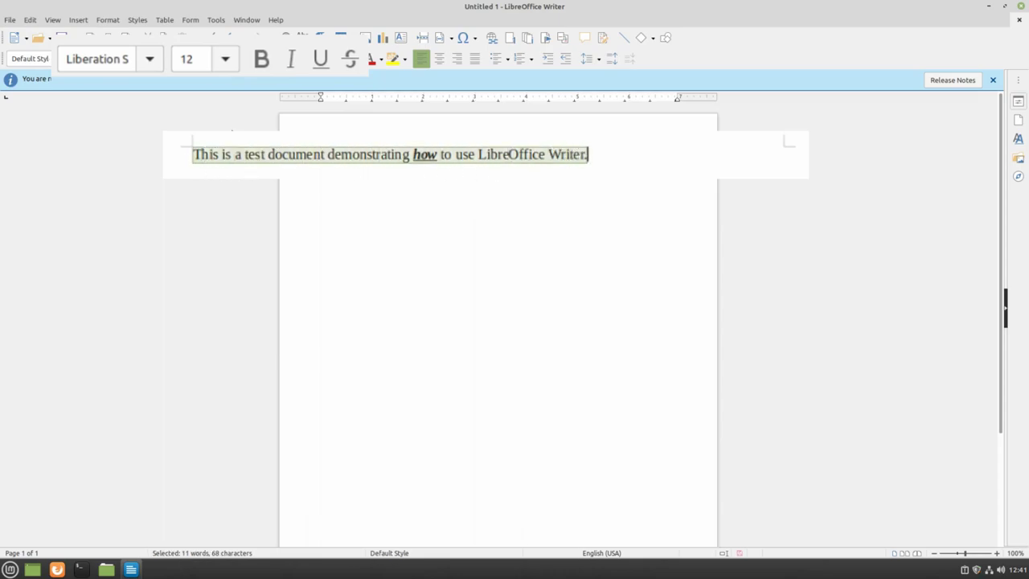
pyautogui.click(151, 63)
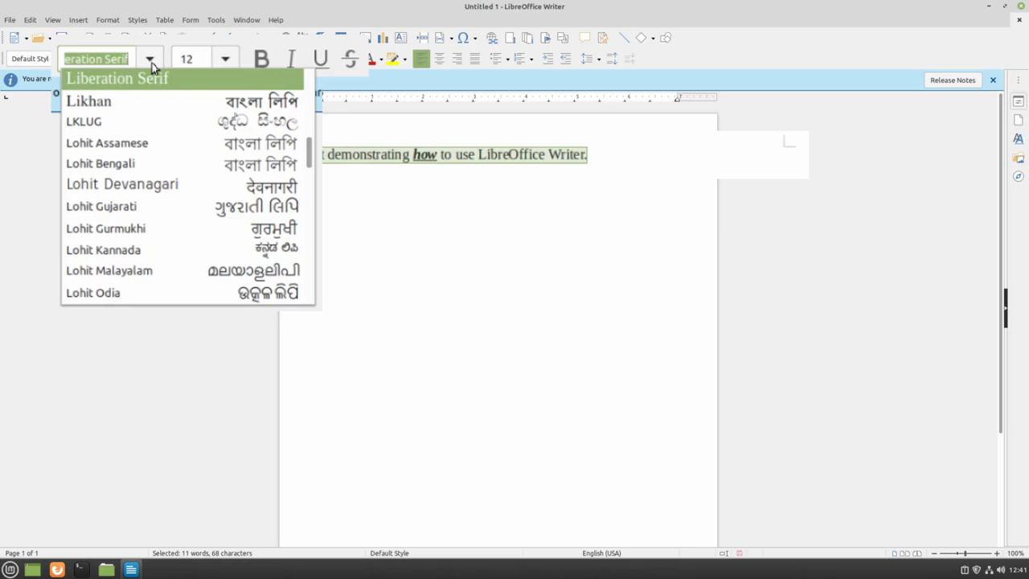
pyautogui.scroll(-4, 168, 209)
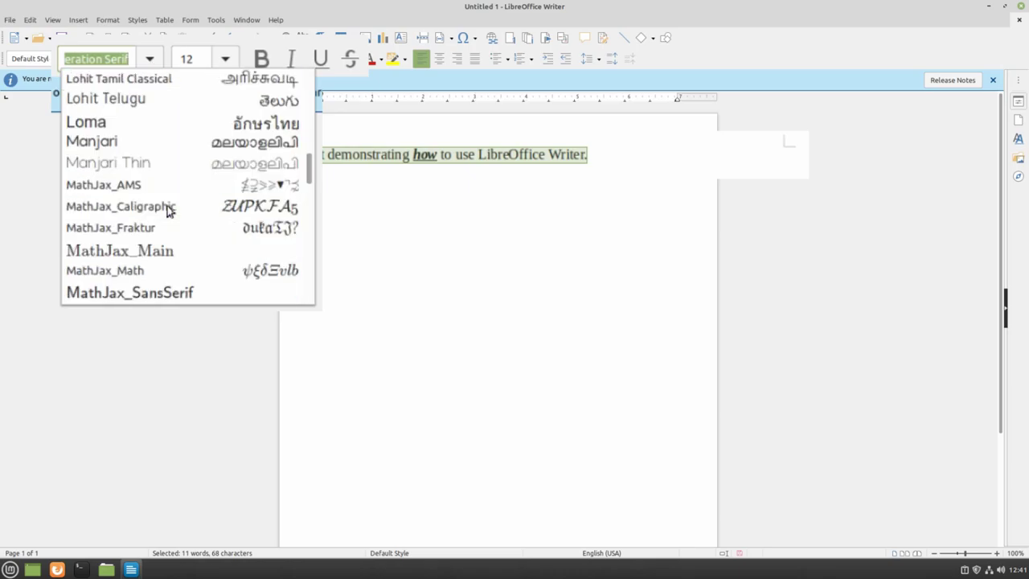
pyautogui.scroll(-2, 167, 213)
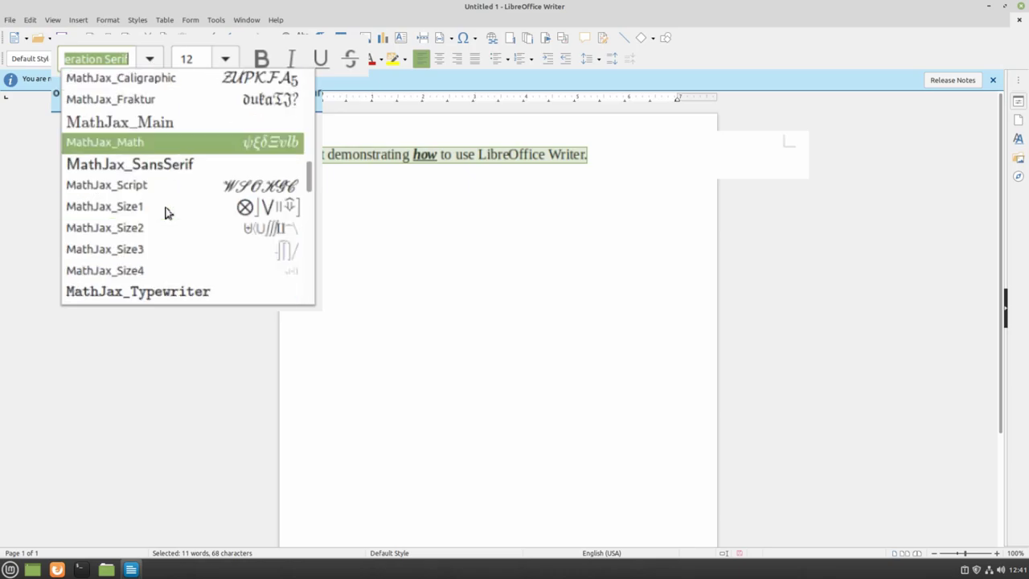
pyautogui.click(184, 294)
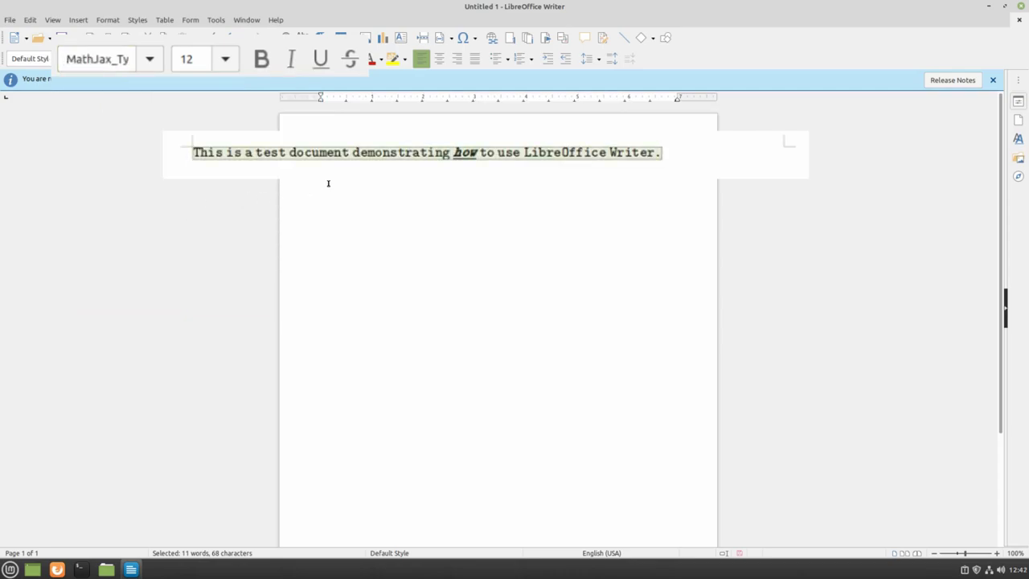
pyautogui.click(655, 146)
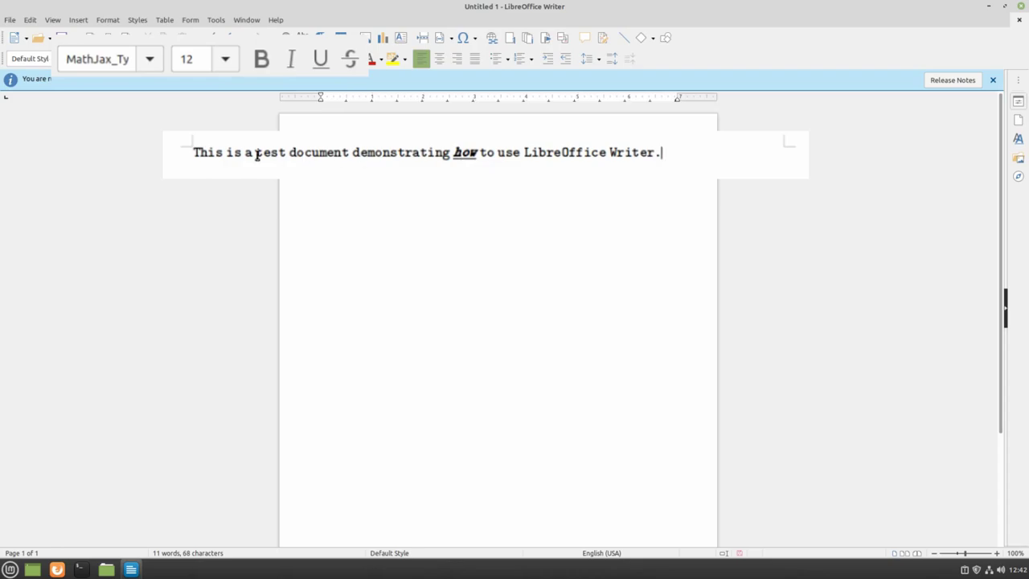
pyautogui.moveTo(195, 146); pyautogui.dragTo(193, 148)
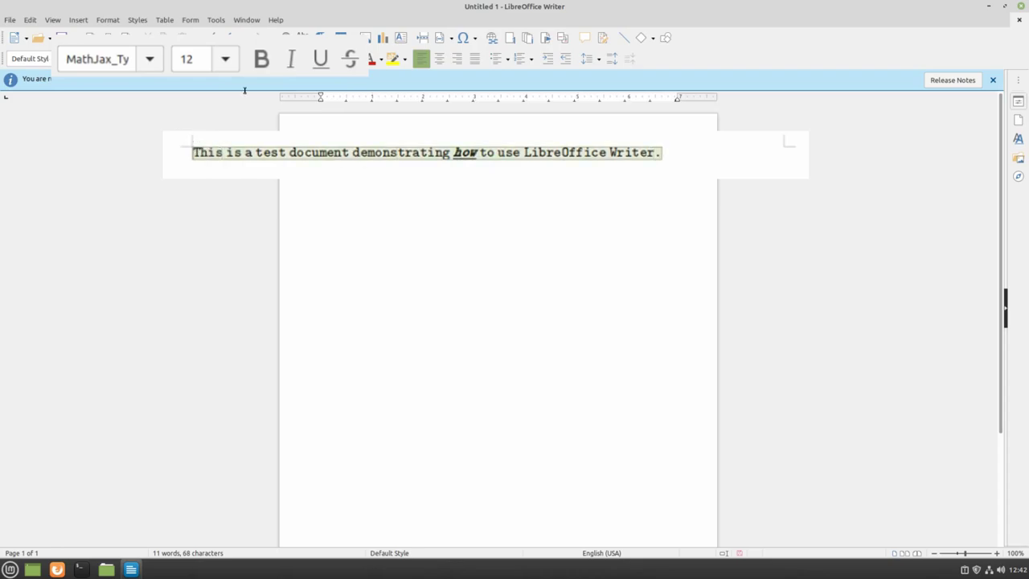
# Set the selected sentence to 26 pt, passing through 18 pt first
pyautogui.click(224, 59)
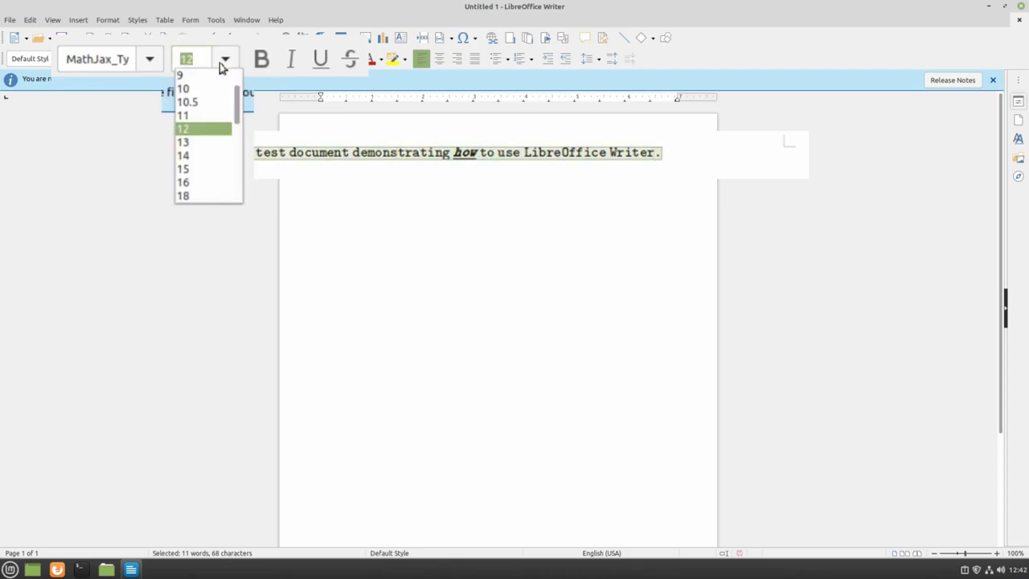
pyautogui.click(200, 198)
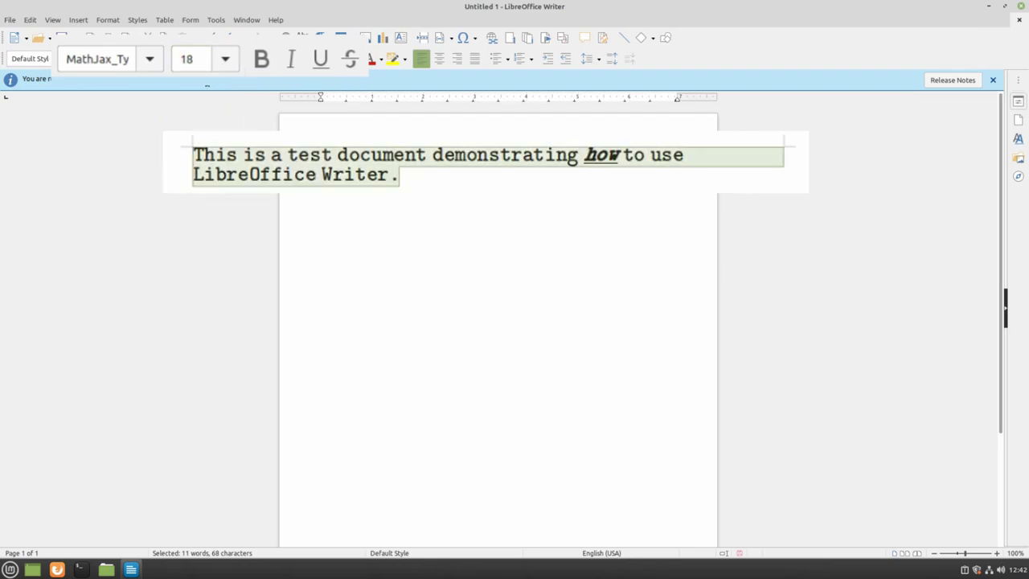
pyautogui.click(226, 64)
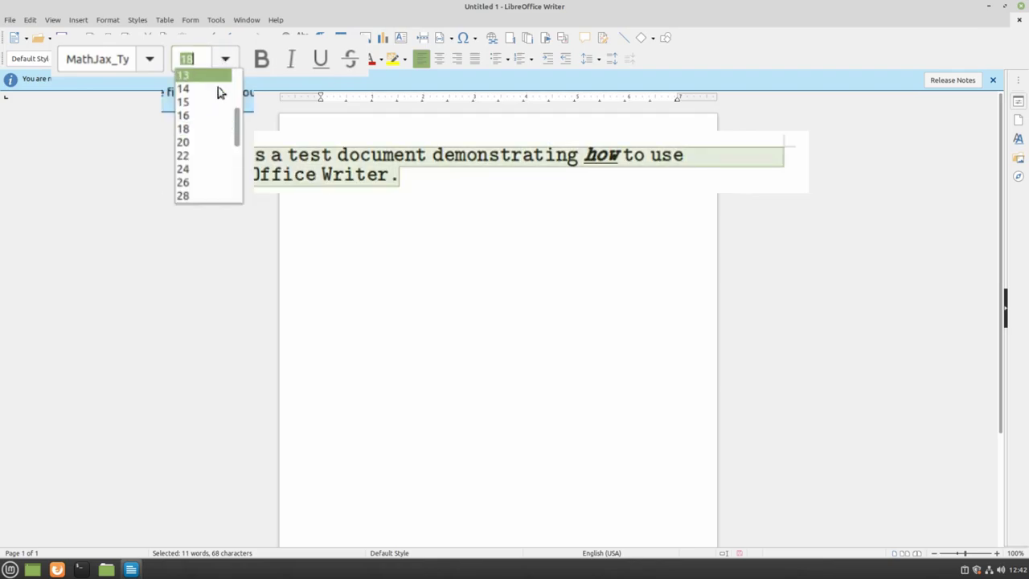
pyautogui.click(188, 184)
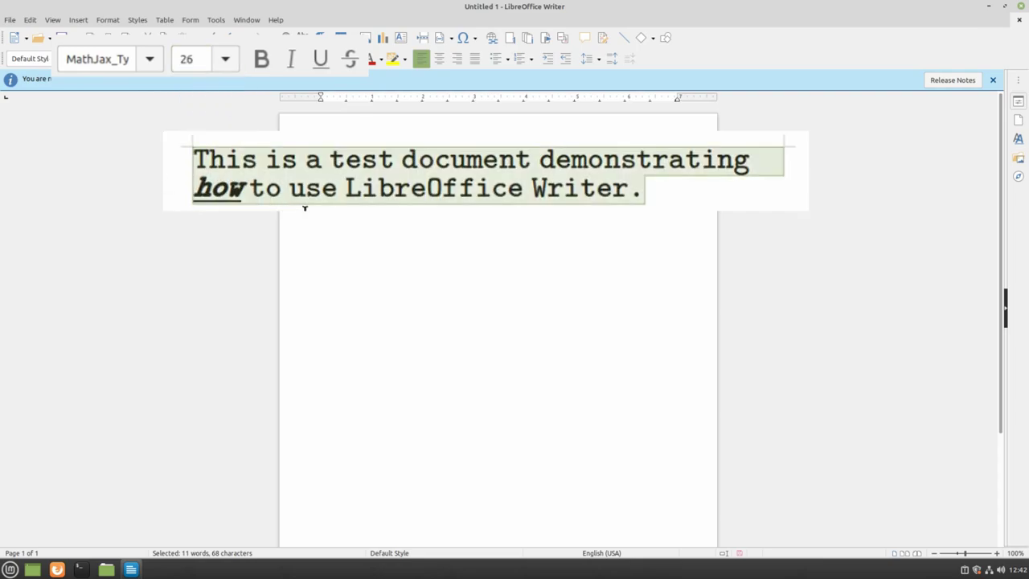
pyautogui.press('Right')
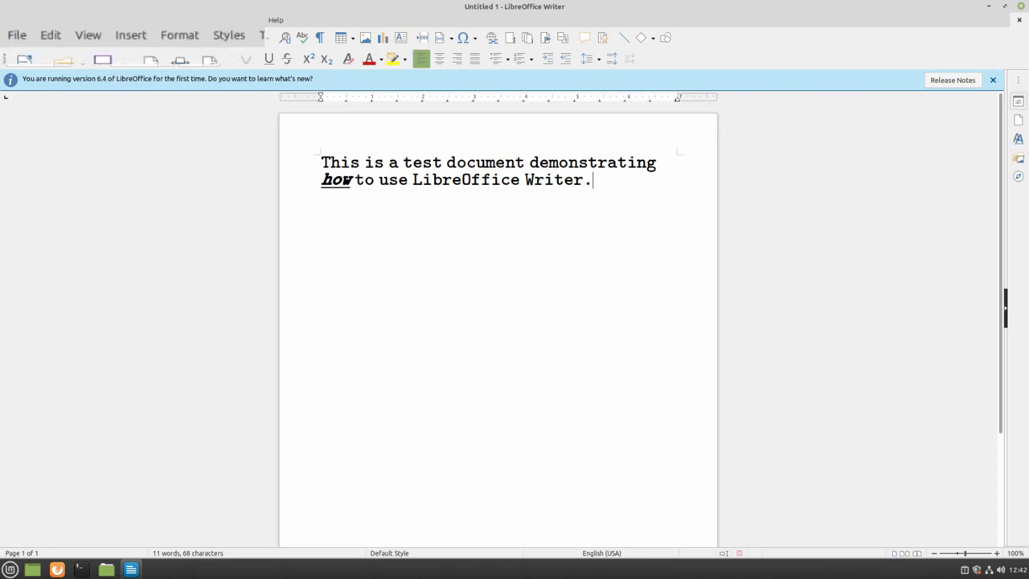
# Use File > Save As and replace the file name with 'Document Title'
pyautogui.click(22, 38)
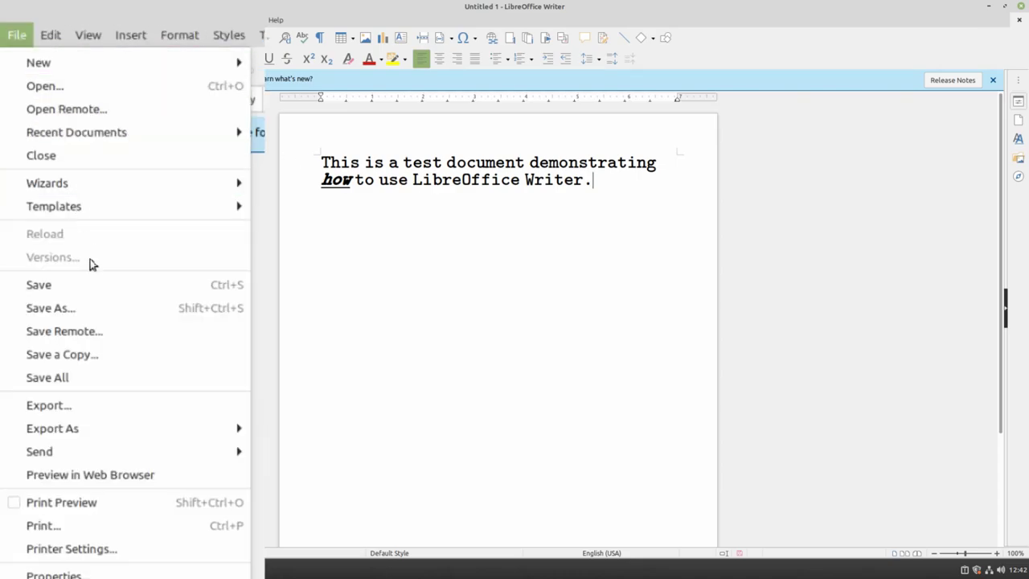
pyautogui.click(108, 307)
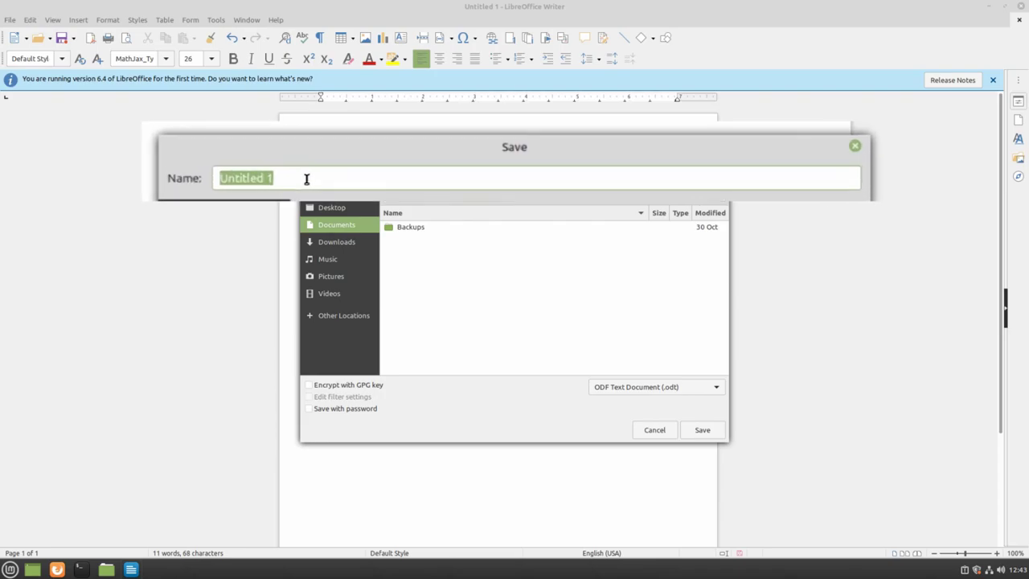
pyautogui.moveTo(306, 179); pyautogui.dragTo(176, 177)
pyautogui.write('Dou')
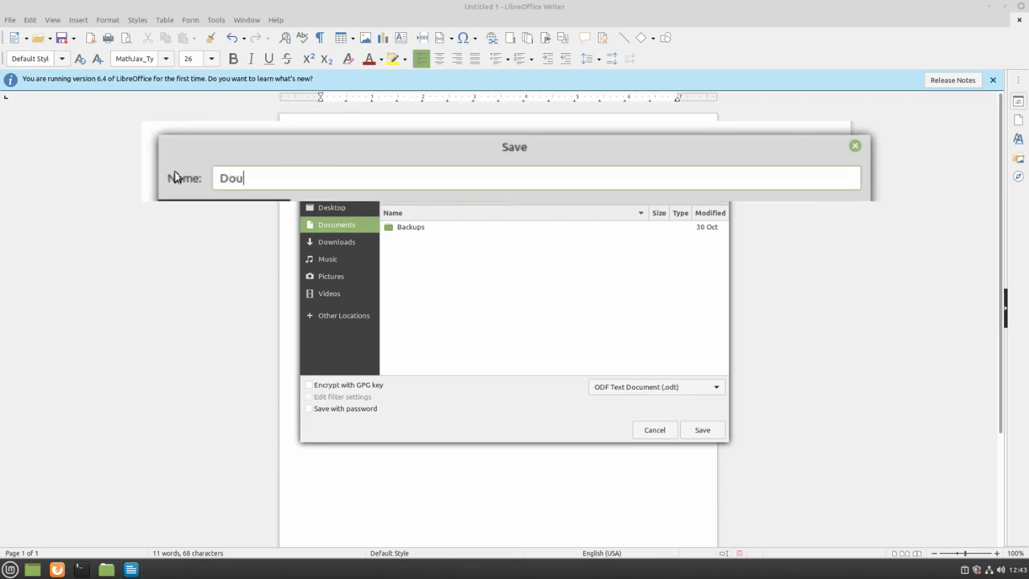
pyautogui.press('BackSpace')
pyautogui.write('cument Title')
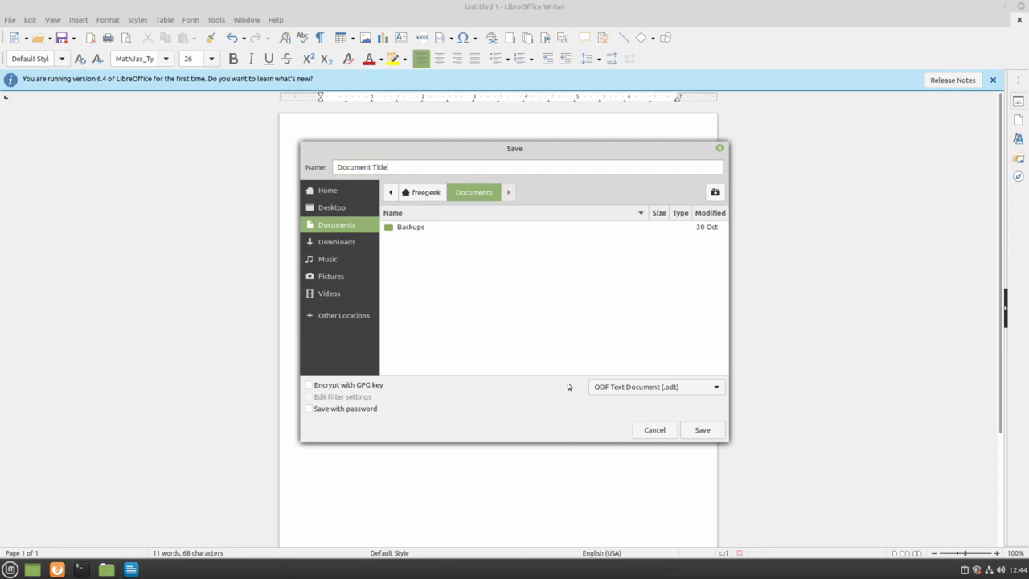
# Save as Word 2007–365 (.docx) and confirm keeping the Word format
pyautogui.click(607, 397)
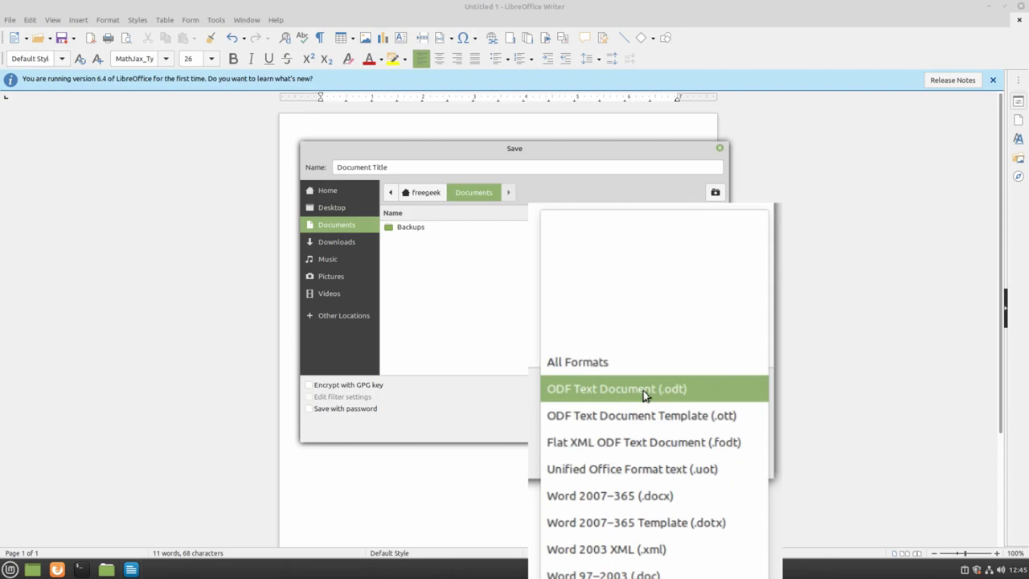
pyautogui.click(710, 499)
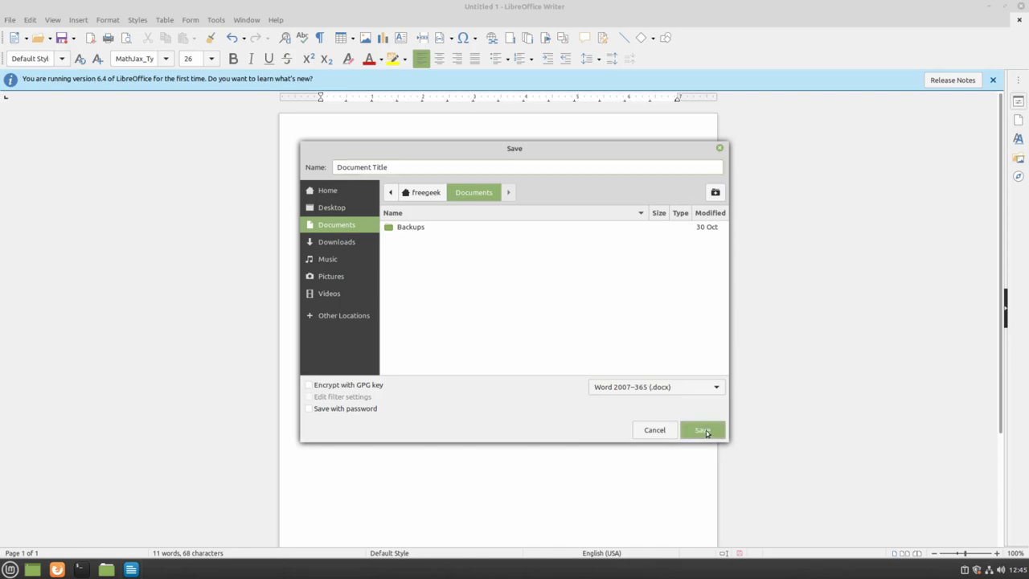
pyautogui.click(704, 430)
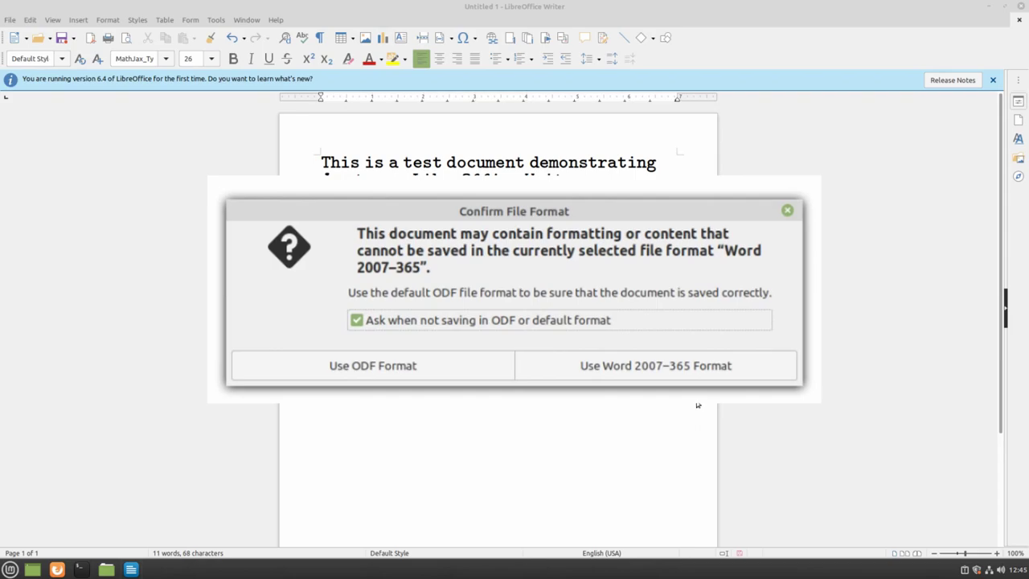
pyautogui.click(775, 374)
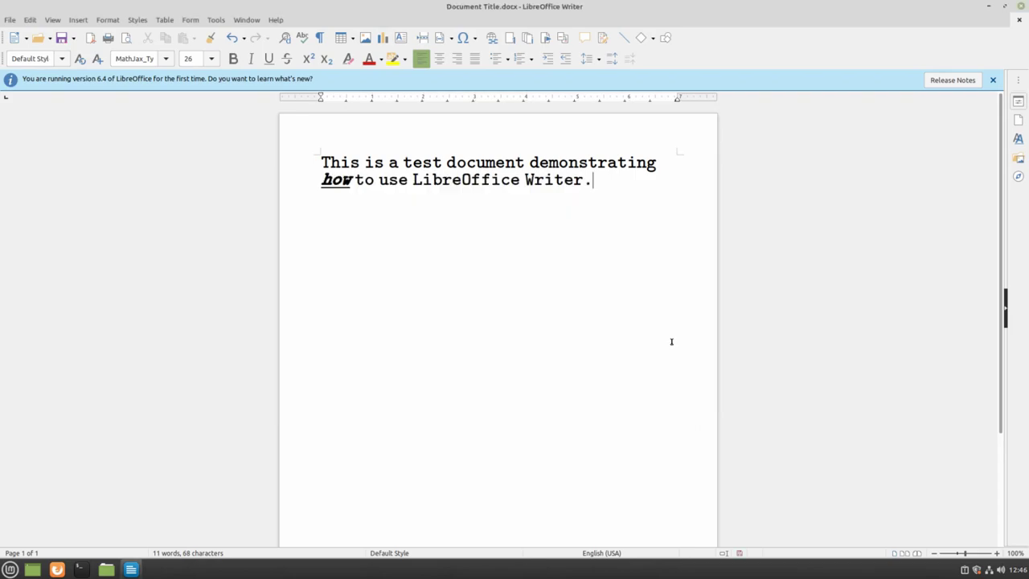
# Close Writer and reopen Document Title.docx from Home > Documents in Nemo
pyautogui.click(1022, 8)
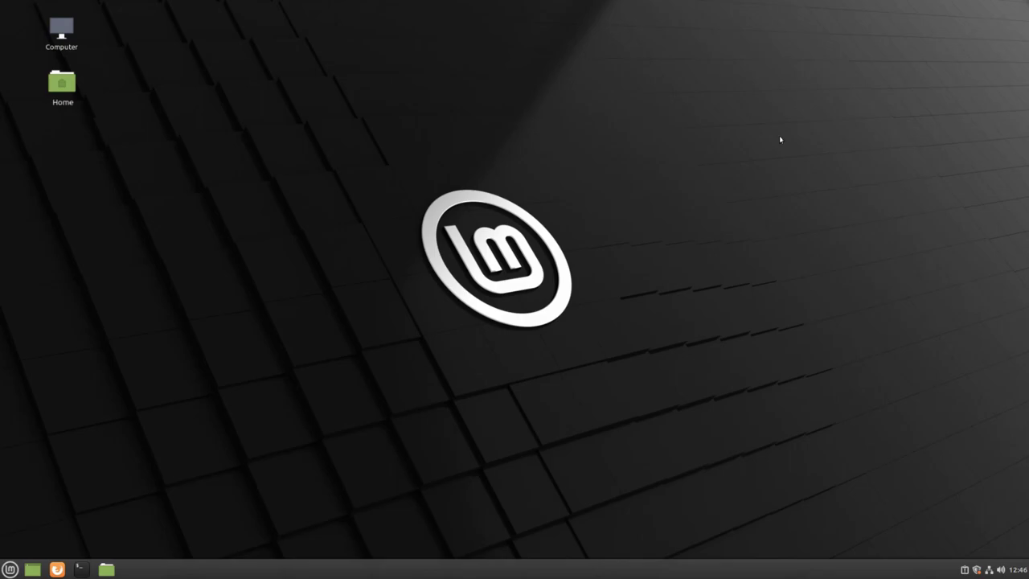
pyautogui.doubleClick(78, 87)
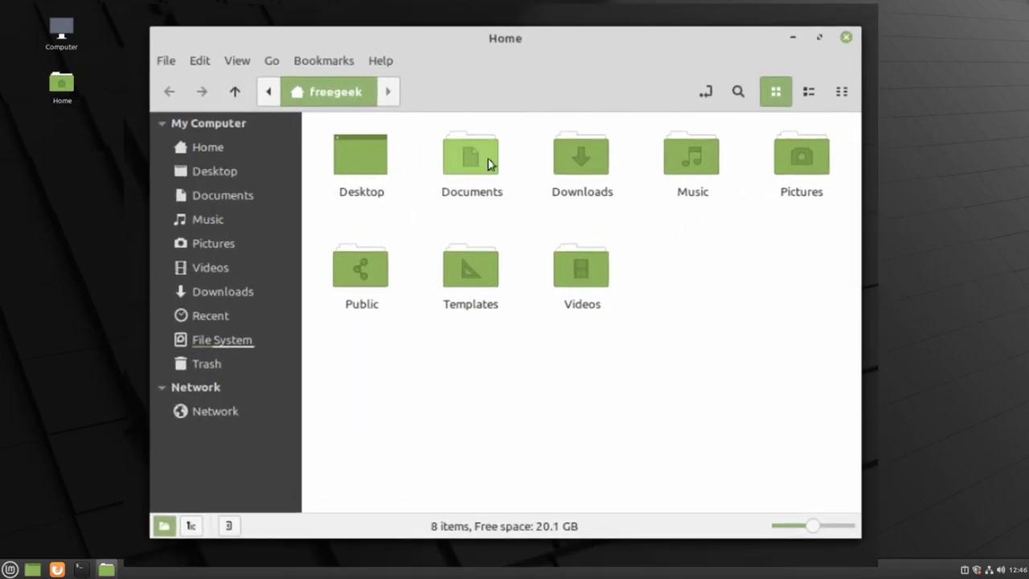
pyautogui.doubleClick(489, 163)
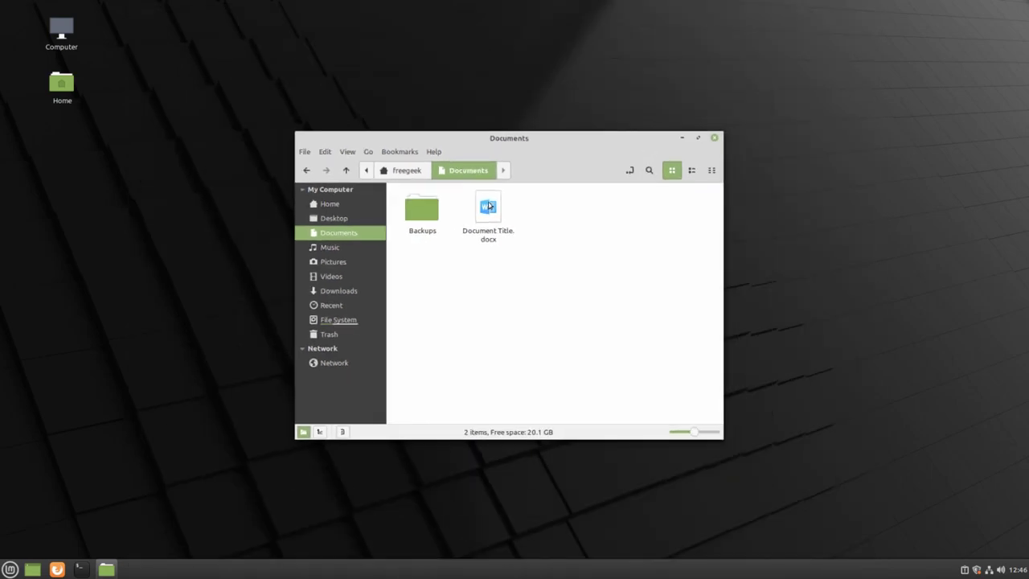
pyautogui.doubleClick(489, 205)
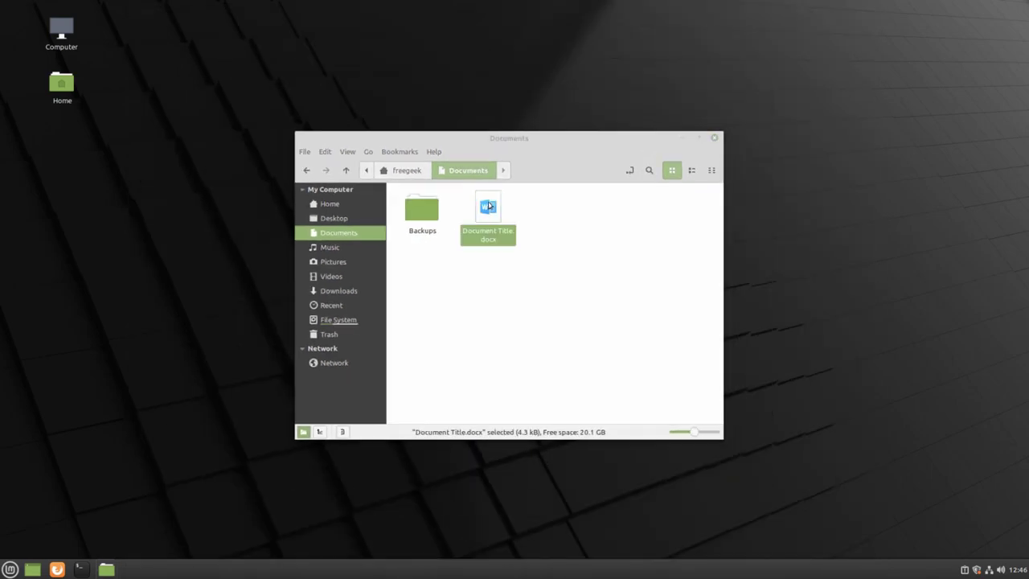